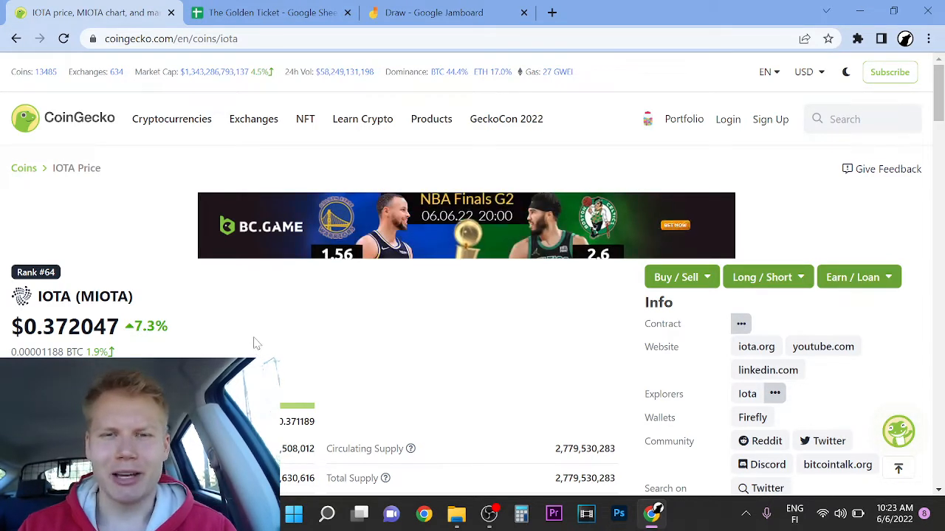
{"action": "scroll", "coordinate": [480, 280], "scroll_direction": "down", "scroll_amount": 2}
{"action": "scroll", "coordinate": [502, 277], "scroll_direction": "down", "scroll_amount": 2}
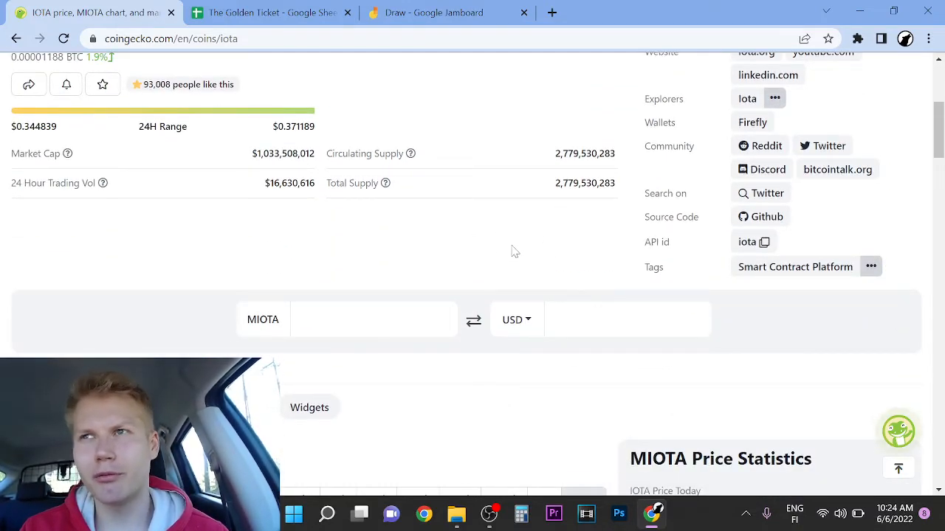
{"action": "scroll", "coordinate": [514, 241], "scroll_direction": "up", "scroll_amount": 2}
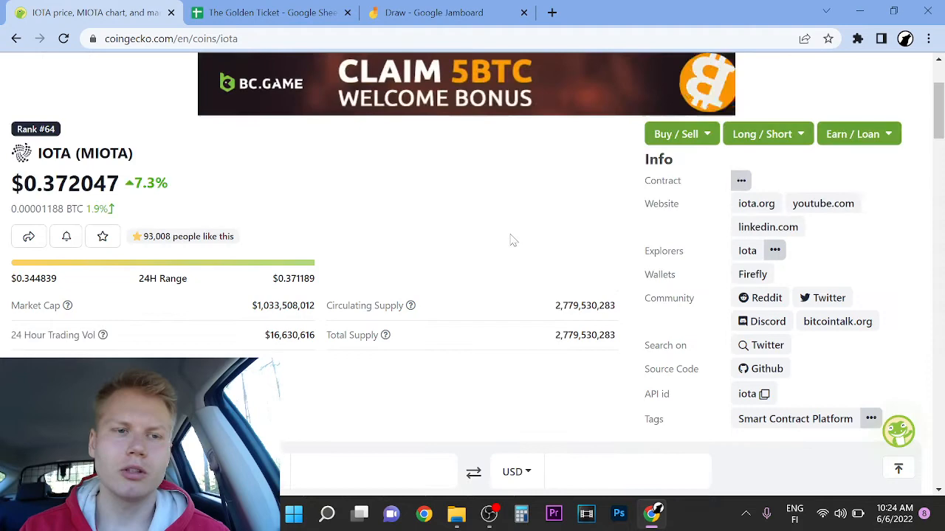
{"action": "scroll", "coordinate": [513, 239], "scroll_direction": "up", "scroll_amount": 1}
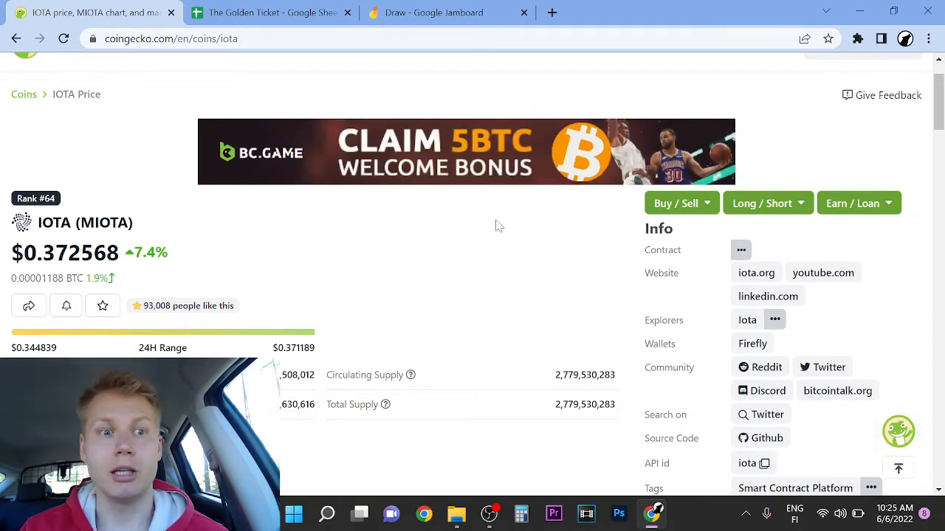
{"action": "scroll", "coordinate": [498, 225], "scroll_direction": "down", "scroll_amount": 1}
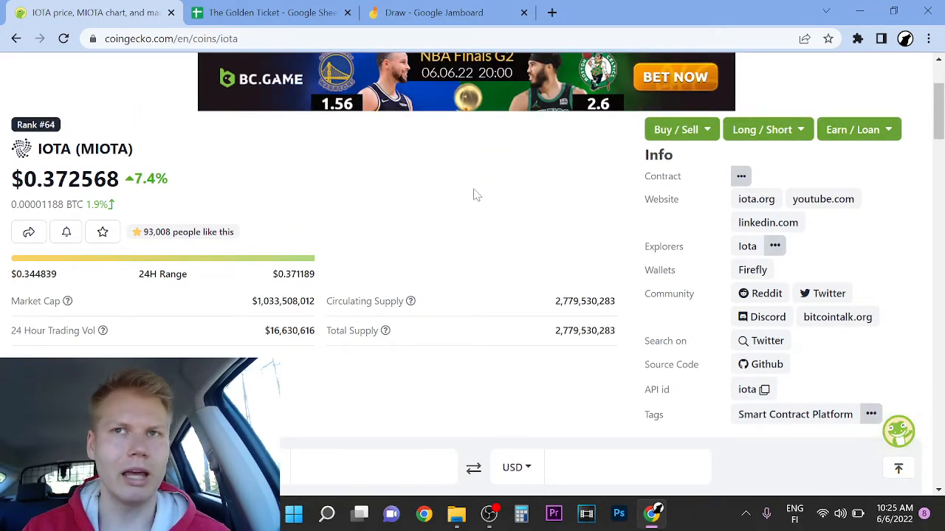
{"action": "scroll", "coordinate": [476, 194], "scroll_direction": "up", "scroll_amount": 1}
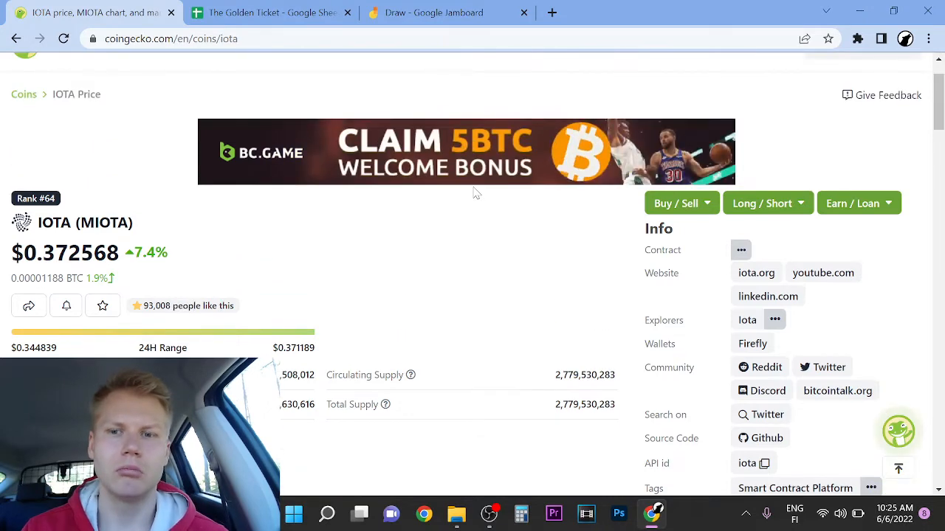
{"action": "scroll", "coordinate": [464, 244], "scroll_direction": "down", "scroll_amount": 2}
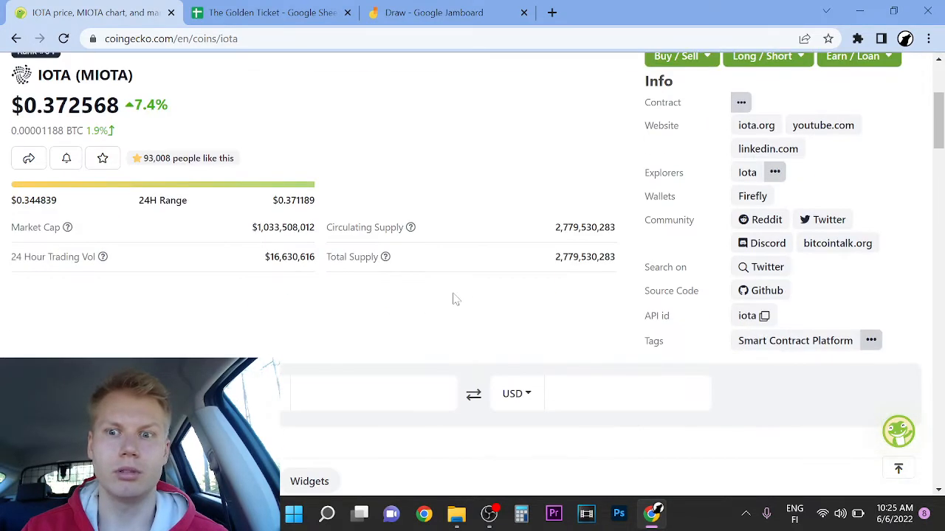
{"action": "scroll", "coordinate": [417, 260], "scroll_direction": "up", "scroll_amount": 1}
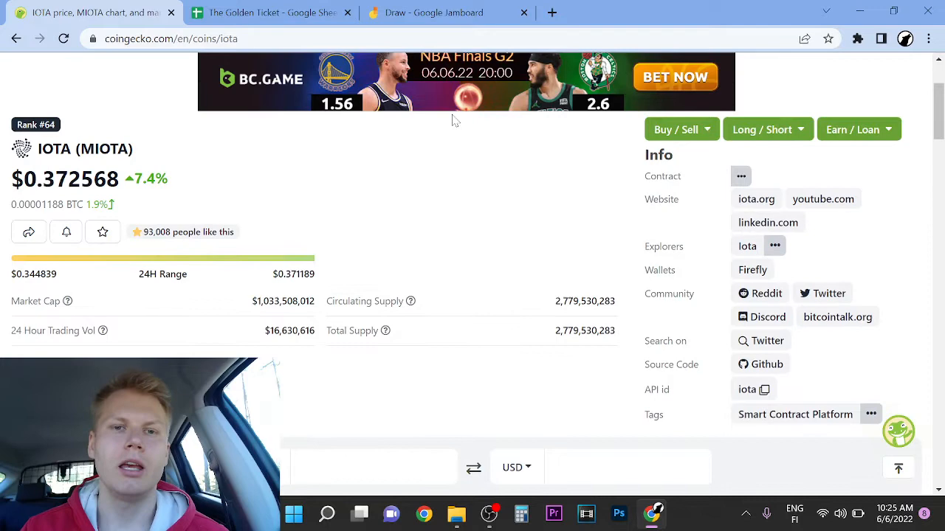
Switch to The Golden Ticket Google Sheets tab after reviewing the IOTA page.
{"action": "left_click", "coordinate": [284, 14]}
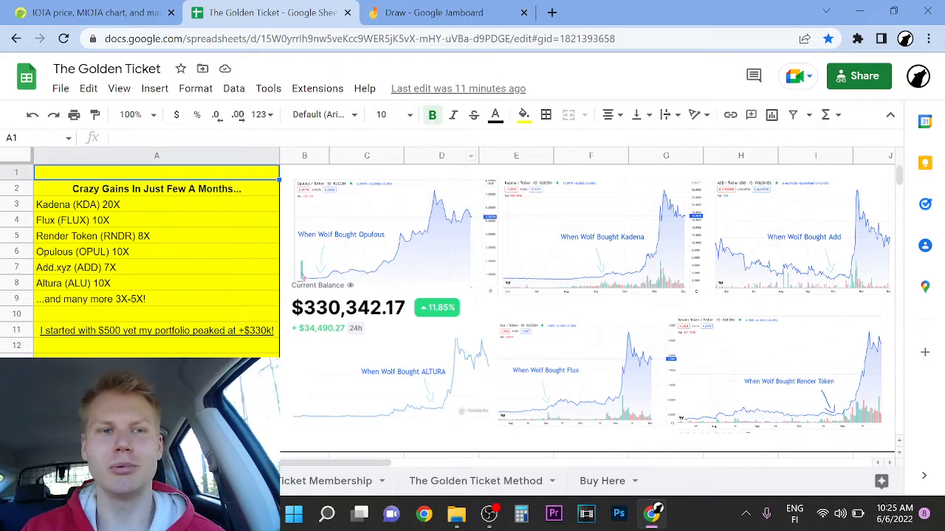
Return to the CoinGecko IOTA tab with Ctrl+Shift+Tab.
{"action": "key", "text": "ctrl+shift+Tab"}
{"action": "scroll", "coordinate": [546, 251], "scroll_direction": "down", "scroll_amount": 1}
{"action": "scroll", "coordinate": [506, 163], "scroll_direction": "down", "scroll_amount": 3}
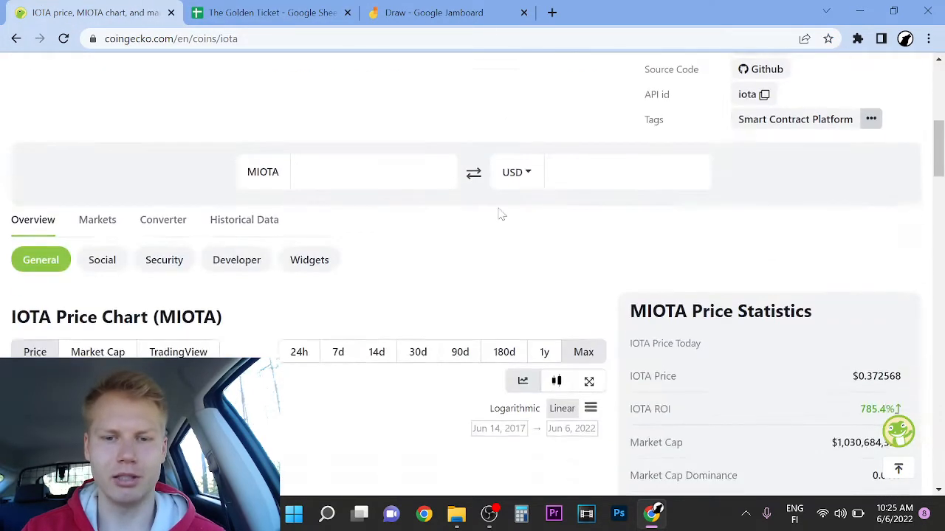
{"action": "scroll", "coordinate": [516, 185], "scroll_direction": "down", "scroll_amount": 2}
{"action": "scroll", "coordinate": [558, 185], "scroll_direction": "down", "scroll_amount": 2}
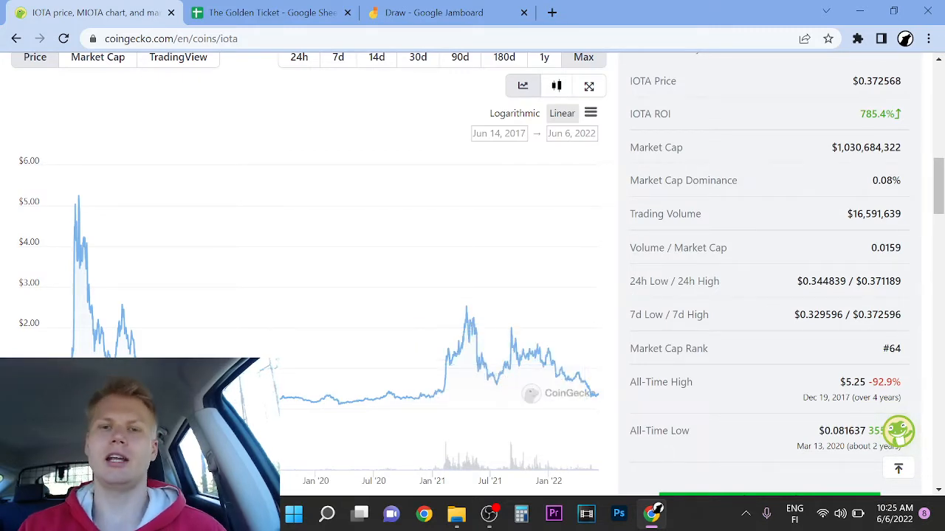
{"action": "scroll", "coordinate": [598, 236], "scroll_direction": "up", "scroll_amount": 2}
{"action": "scroll", "coordinate": [494, 215], "scroll_direction": "up", "scroll_amount": 4}
{"action": "scroll", "coordinate": [494, 215], "scroll_direction": "up", "scroll_amount": 3}
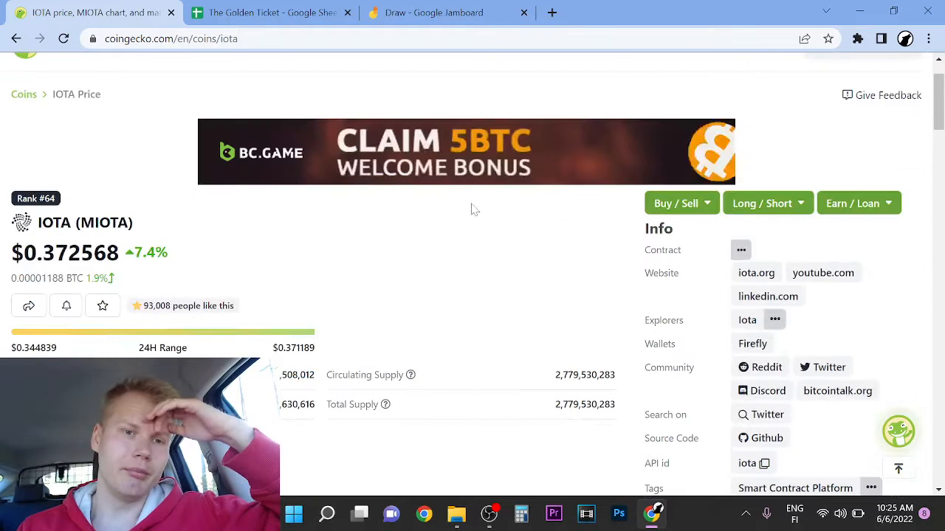
{"action": "scroll", "coordinate": [473, 207], "scroll_direction": "up", "scroll_amount": 1}
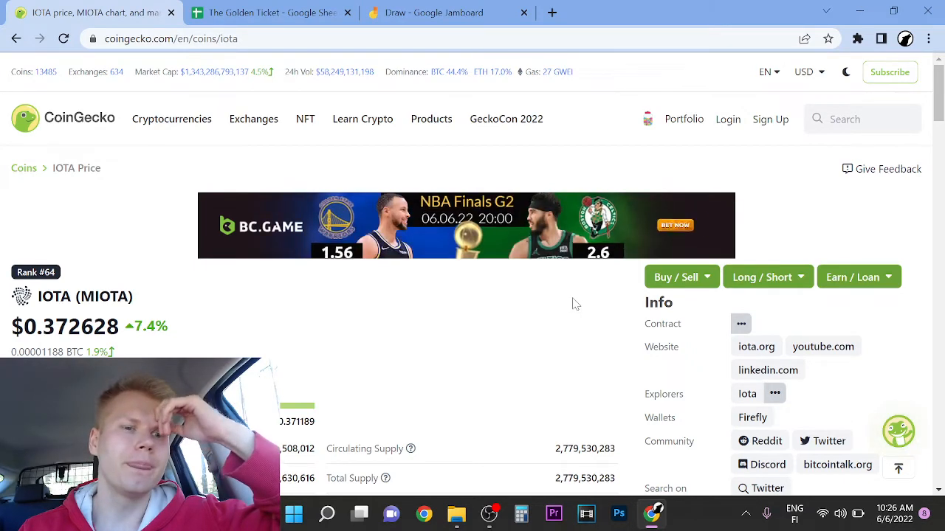
{"action": "scroll", "coordinate": [575, 303], "scroll_direction": "down", "scroll_amount": 2}
{"action": "scroll", "coordinate": [575, 304], "scroll_direction": "down", "scroll_amount": 1}
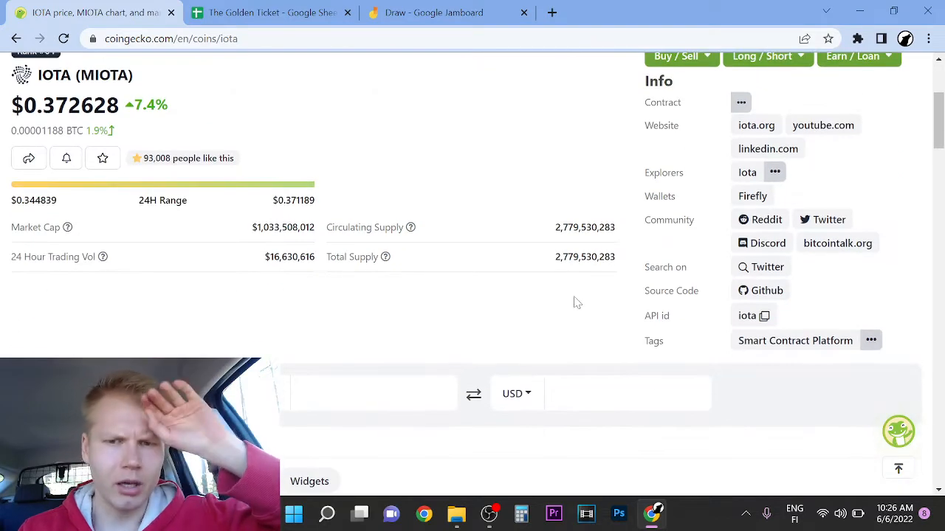
{"action": "scroll", "coordinate": [574, 299], "scroll_direction": "down", "scroll_amount": 2}
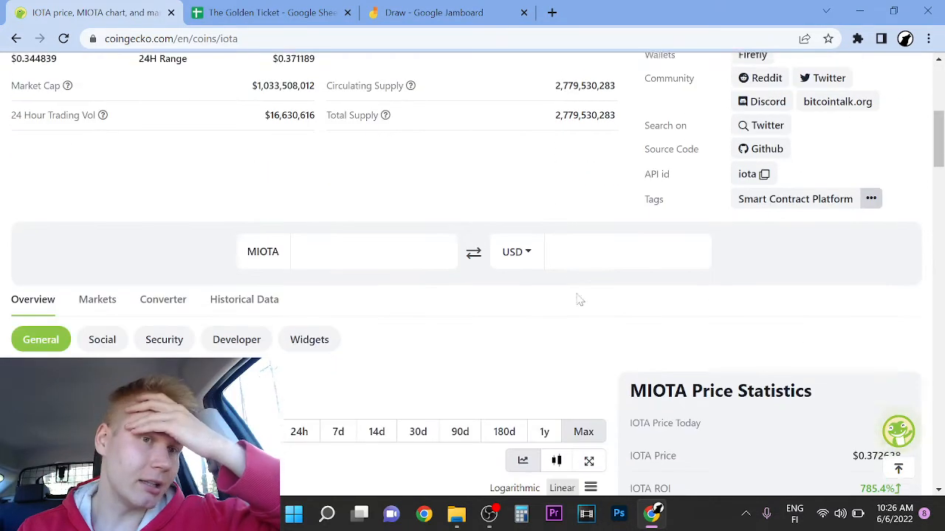
{"action": "scroll", "coordinate": [578, 299], "scroll_direction": "down", "scroll_amount": 3}
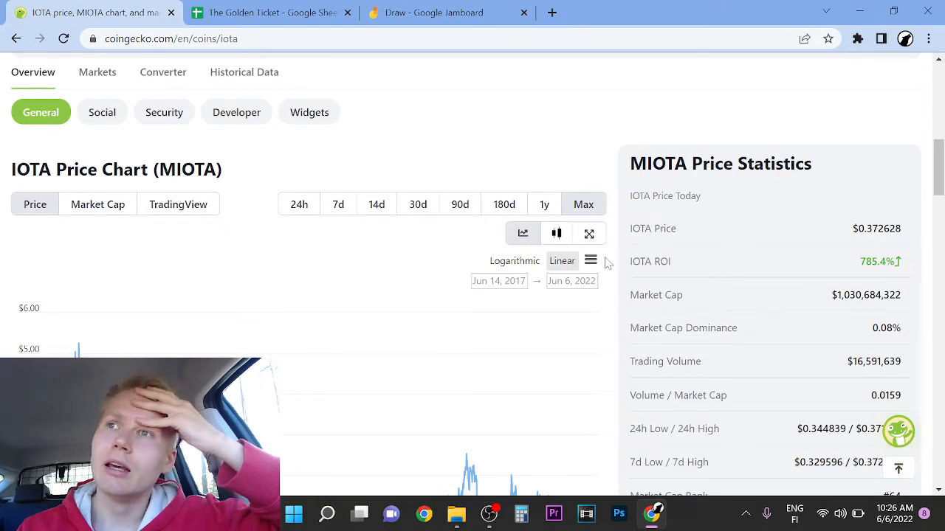
{"action": "scroll", "coordinate": [605, 255], "scroll_direction": "down", "scroll_amount": 1}
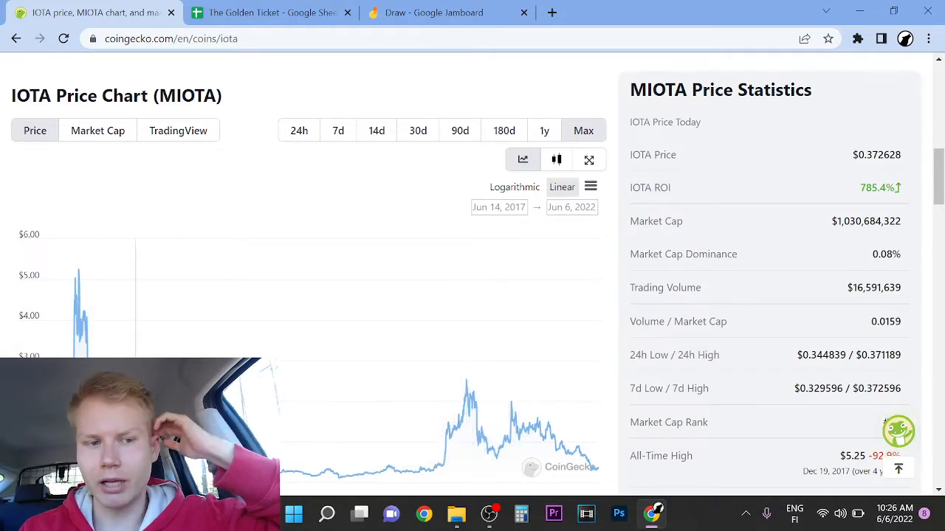
{"action": "scroll", "coordinate": [67, 332], "scroll_direction": "down", "scroll_amount": 1}
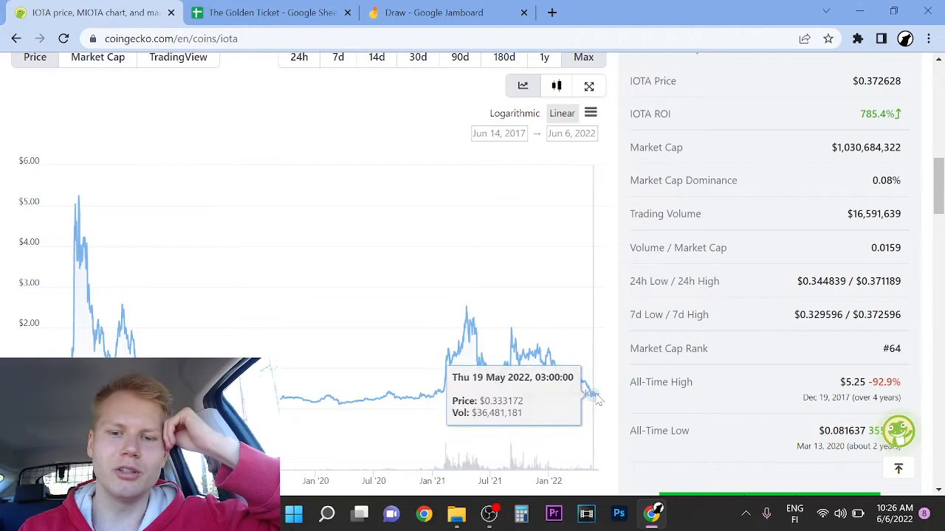
{"action": "scroll", "coordinate": [597, 399], "scroll_direction": "up", "scroll_amount": 2}
{"action": "scroll", "coordinate": [596, 392], "scroll_direction": "up", "scroll_amount": 3}
{"action": "scroll", "coordinate": [558, 344], "scroll_direction": "up", "scroll_amount": 2}
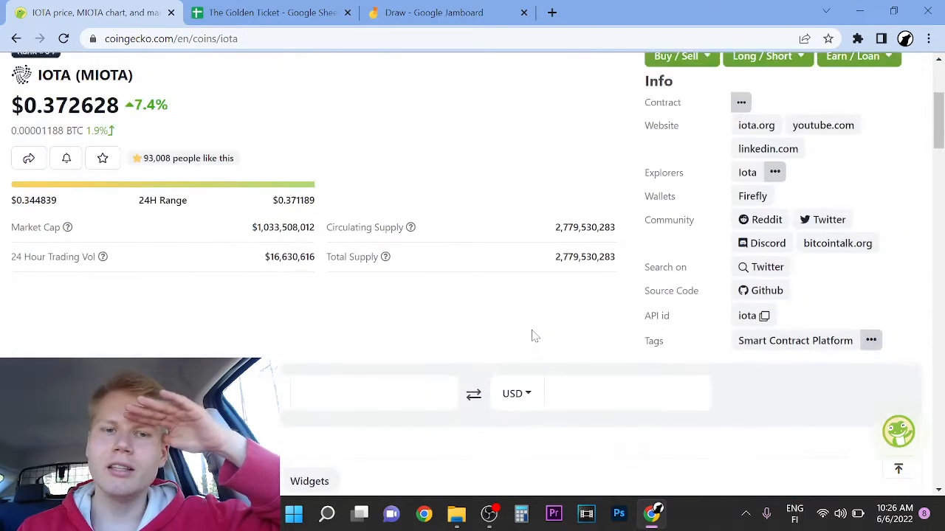
{"action": "scroll", "coordinate": [534, 333], "scroll_direction": "up", "scroll_amount": 1}
{"action": "scroll", "coordinate": [529, 333], "scroll_direction": "down", "scroll_amount": 4}
{"action": "scroll", "coordinate": [502, 328], "scroll_direction": "down", "scroll_amount": 3}
{"action": "scroll", "coordinate": [421, 330], "scroll_direction": "down", "scroll_amount": 1}
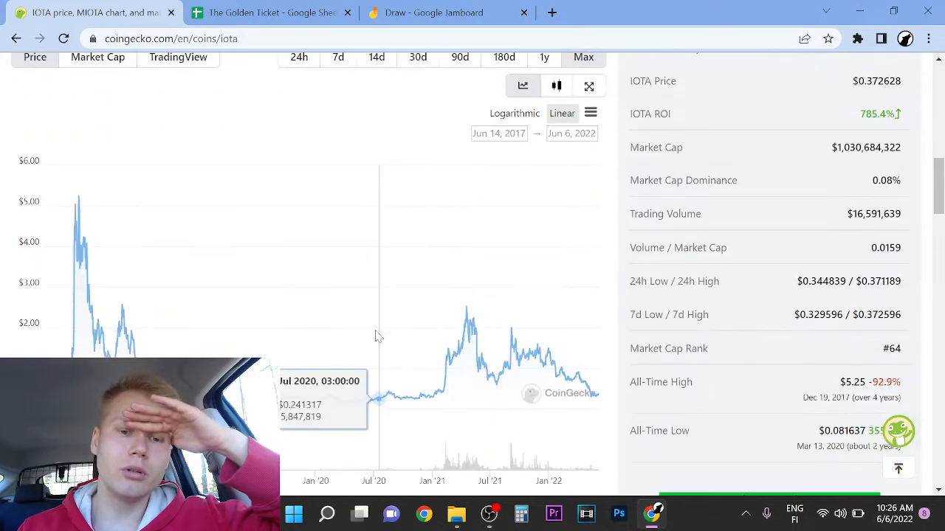
{"action": "scroll", "coordinate": [346, 333], "scroll_direction": "down", "scroll_amount": 1}
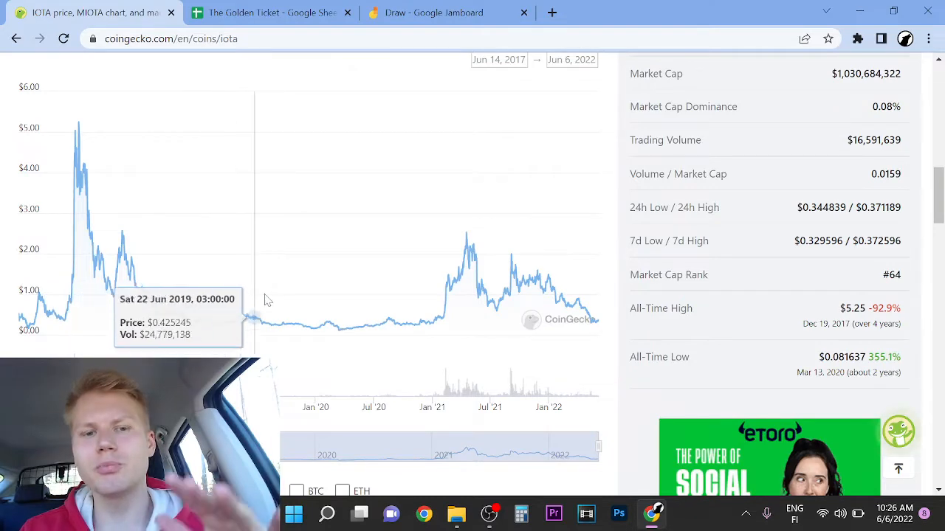
Zoom the IOTA price chart into Jun 14, 2017 – Jan 16, 2020.
{"action": "left_click_drag", "start_coordinate": [321, 340], "coordinate": [22, 325]}
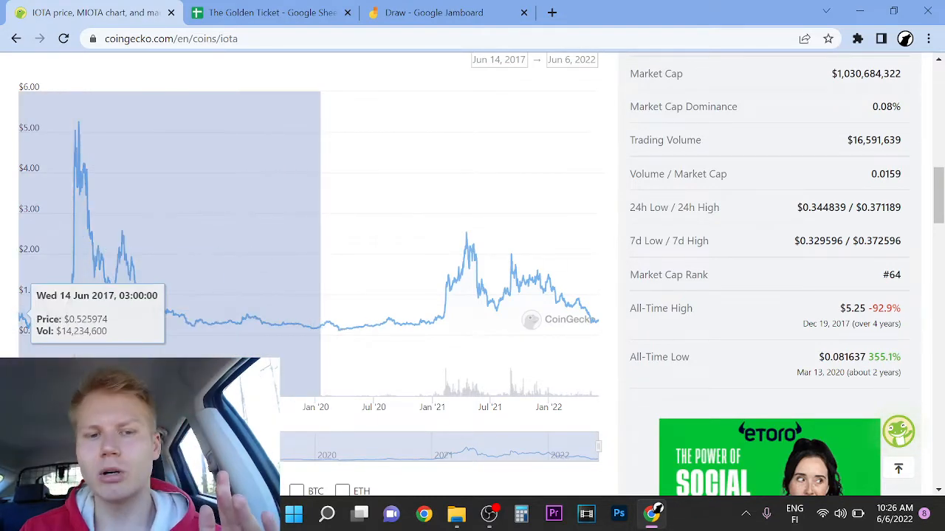
{"action": "scroll", "coordinate": [596, 200], "scroll_direction": "up", "scroll_amount": 3}
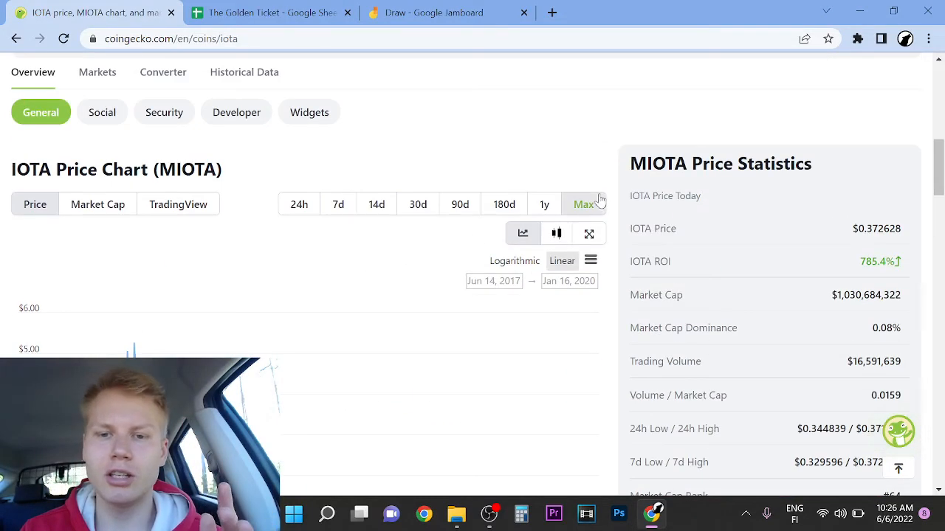
{"action": "scroll", "coordinate": [621, 177], "scroll_direction": "down", "scroll_amount": 2}
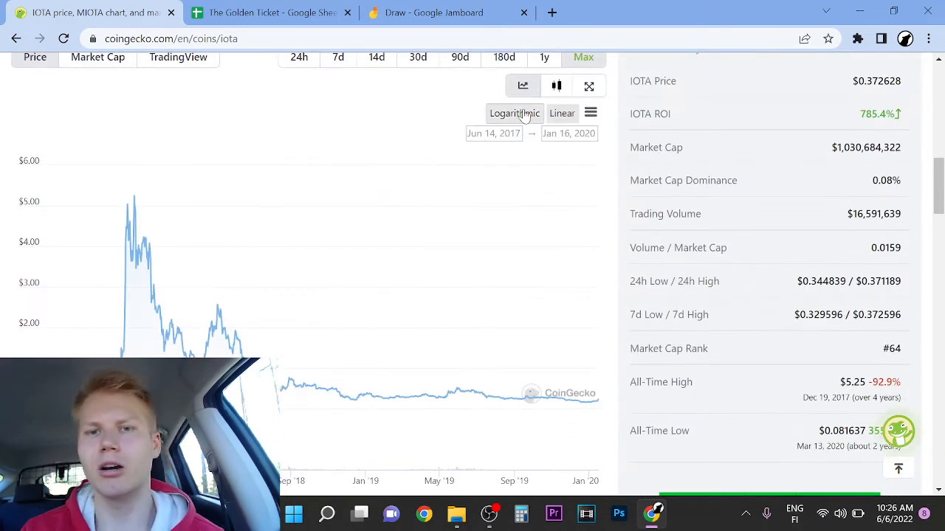
Reset the IOTA chart to its Max range ending June 6, 2022.
{"action": "left_click", "coordinate": [580, 63]}
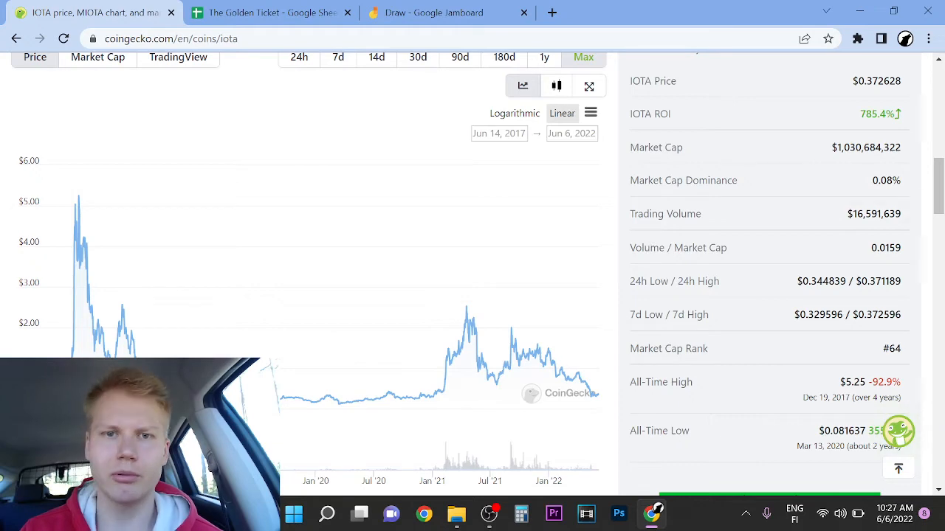
{"action": "scroll", "coordinate": [649, 217], "scroll_direction": "up", "scroll_amount": 1}
{"action": "scroll", "coordinate": [650, 217], "scroll_direction": "up", "scroll_amount": 2}
{"action": "scroll", "coordinate": [653, 214], "scroll_direction": "up", "scroll_amount": 2}
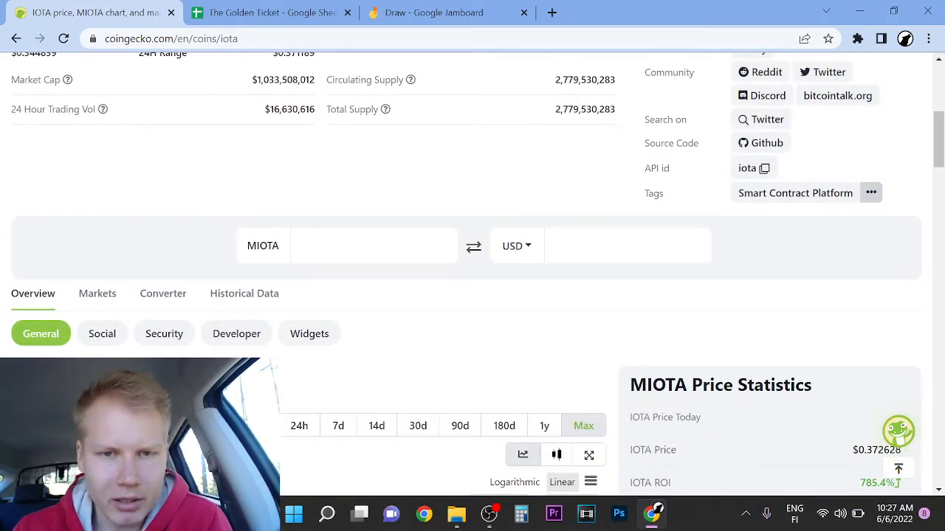
{"action": "scroll", "coordinate": [638, 196], "scroll_direction": "up", "scroll_amount": 1}
{"action": "scroll", "coordinate": [618, 192], "scroll_direction": "up", "scroll_amount": 1}
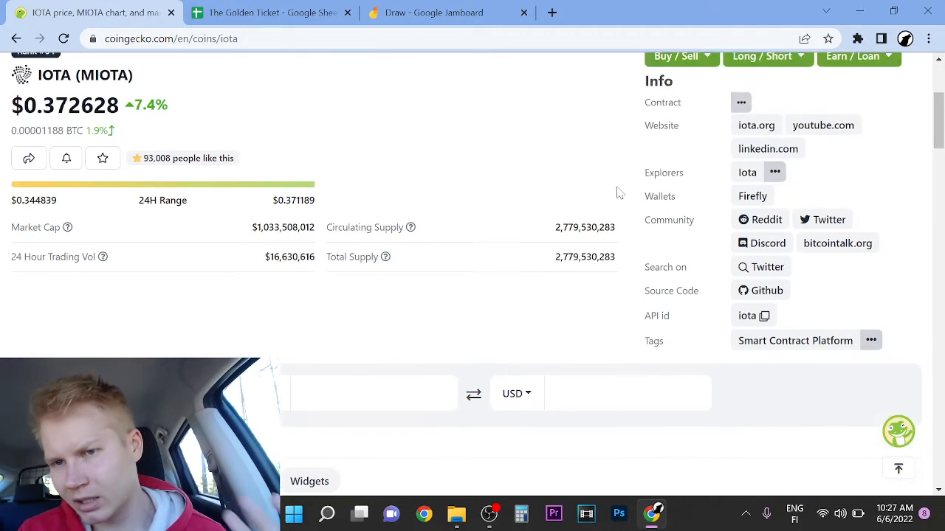
{"action": "scroll", "coordinate": [618, 192], "scroll_direction": "down", "scroll_amount": 2}
{"action": "scroll", "coordinate": [620, 189], "scroll_direction": "down", "scroll_amount": 3}
{"action": "scroll", "coordinate": [621, 187], "scroll_direction": "down", "scroll_amount": 1}
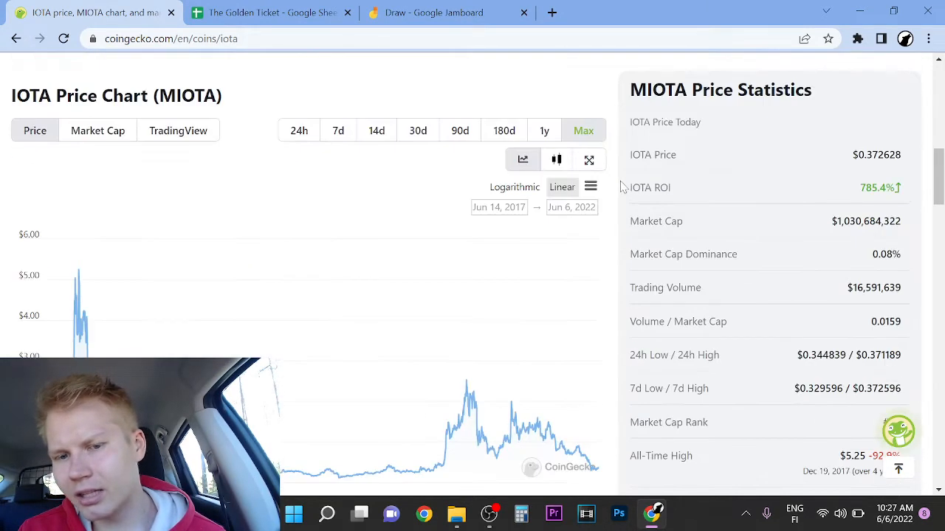
{"action": "scroll", "coordinate": [621, 187], "scroll_direction": "down", "scroll_amount": 2}
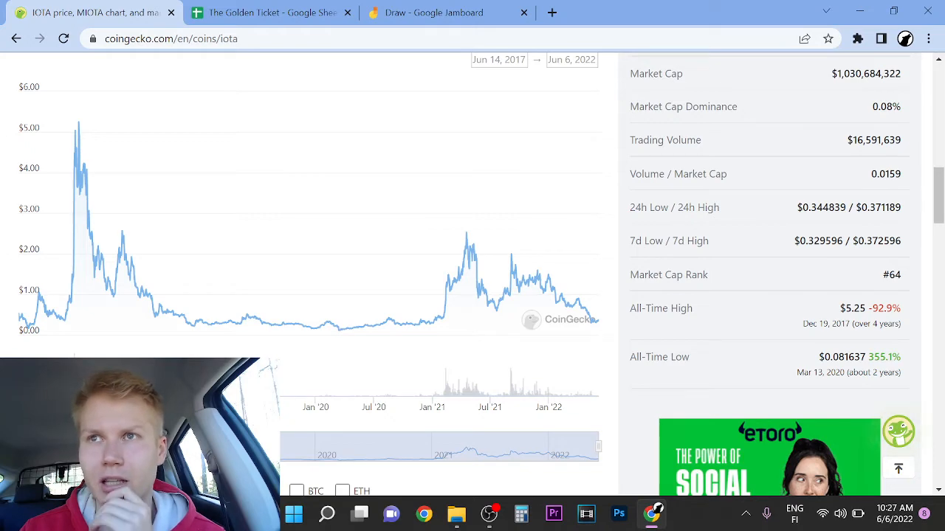
{"action": "scroll", "coordinate": [654, 194], "scroll_direction": "up", "scroll_amount": 1}
{"action": "scroll", "coordinate": [637, 211], "scroll_direction": "up", "scroll_amount": 4}
{"action": "scroll", "coordinate": [591, 232], "scroll_direction": "up", "scroll_amount": 4}
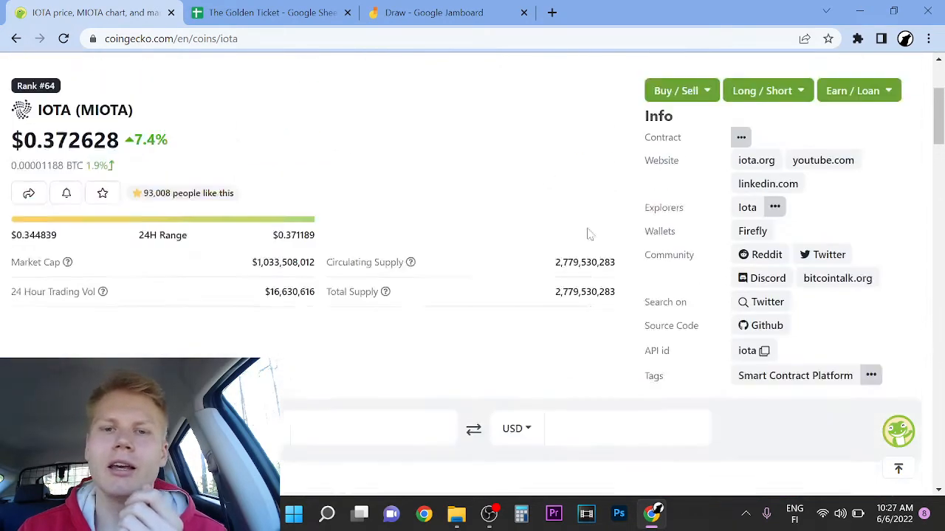
{"action": "scroll", "coordinate": [517, 290], "scroll_direction": "up", "scroll_amount": 3}
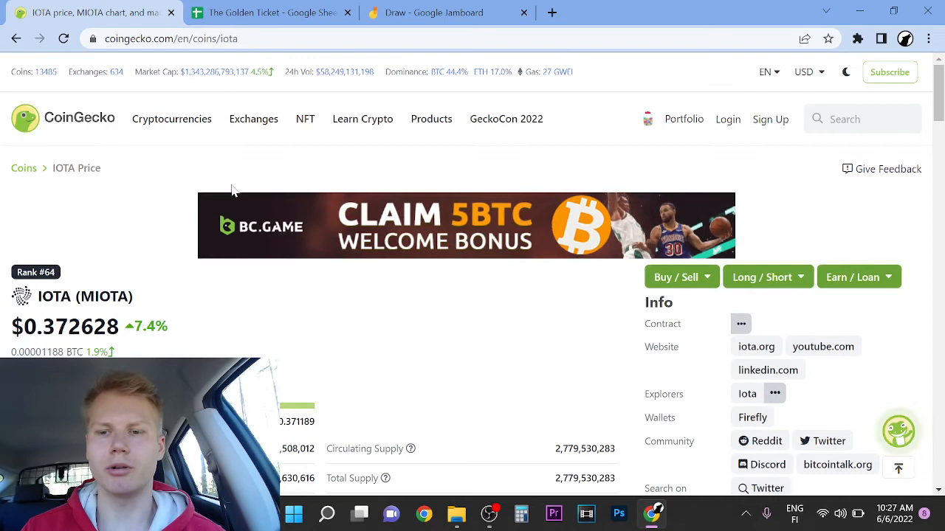